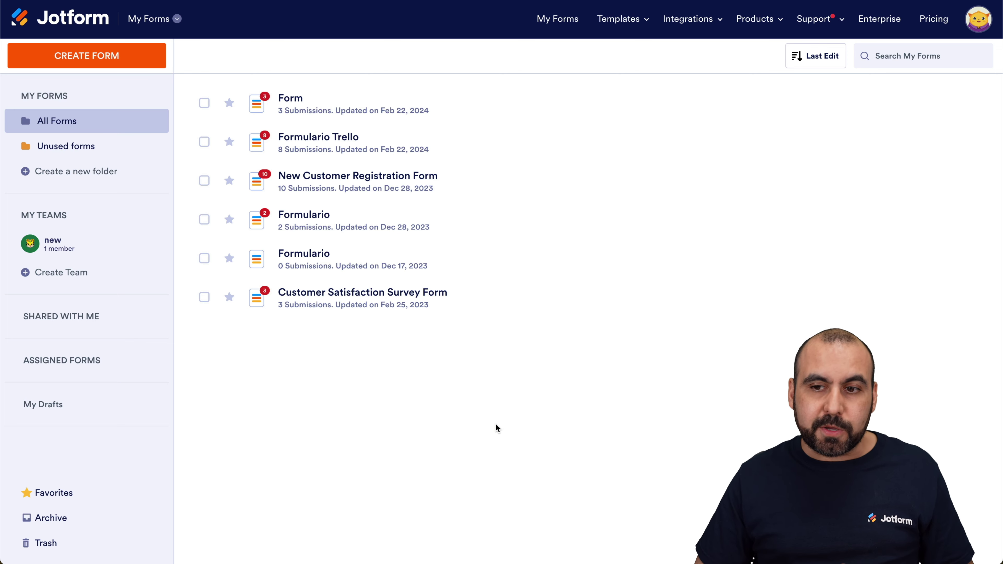
# Change the account language to Español in Settings and return to Mis formularios
pyautogui.click(979, 18)
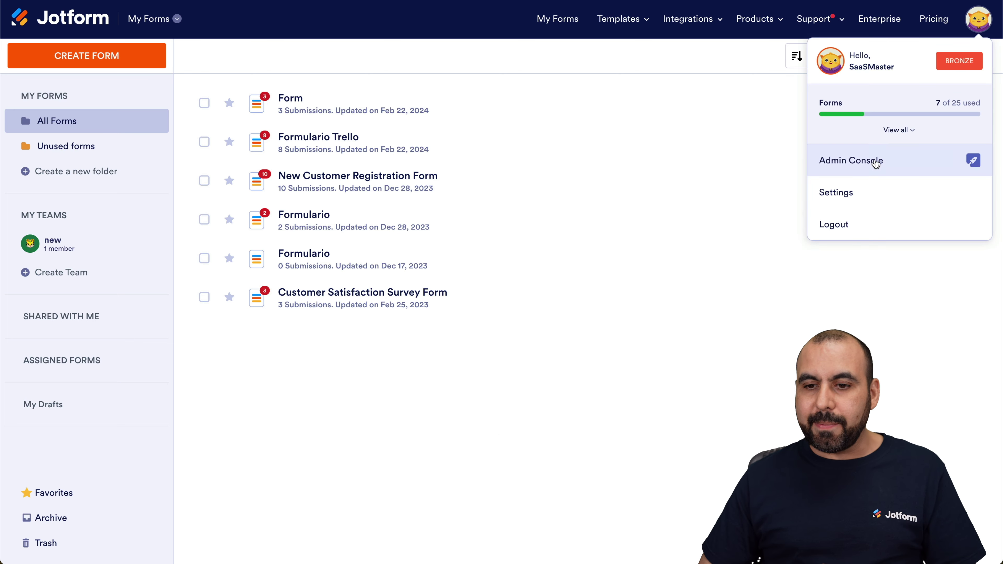
pyautogui.click(845, 197)
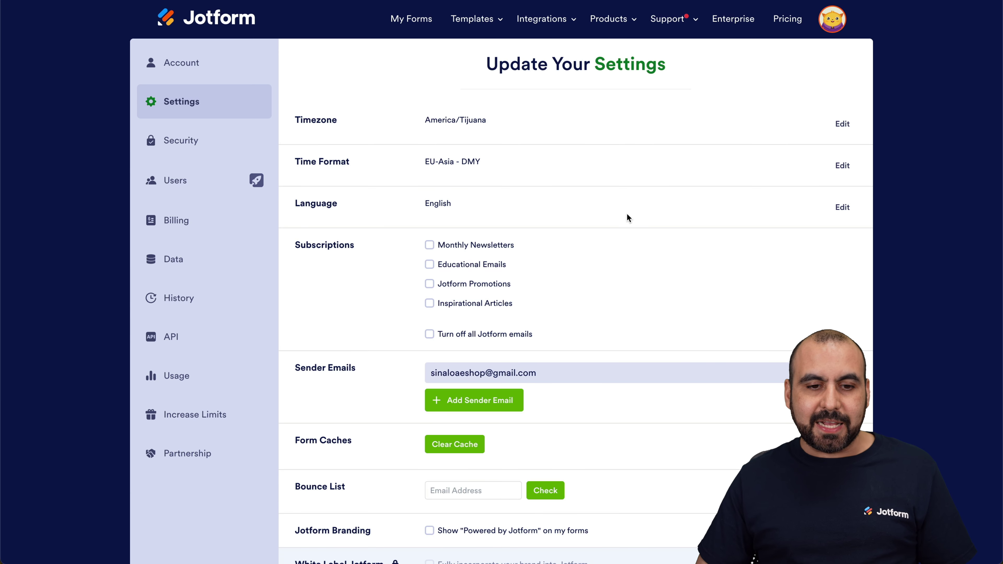
pyautogui.click(843, 207)
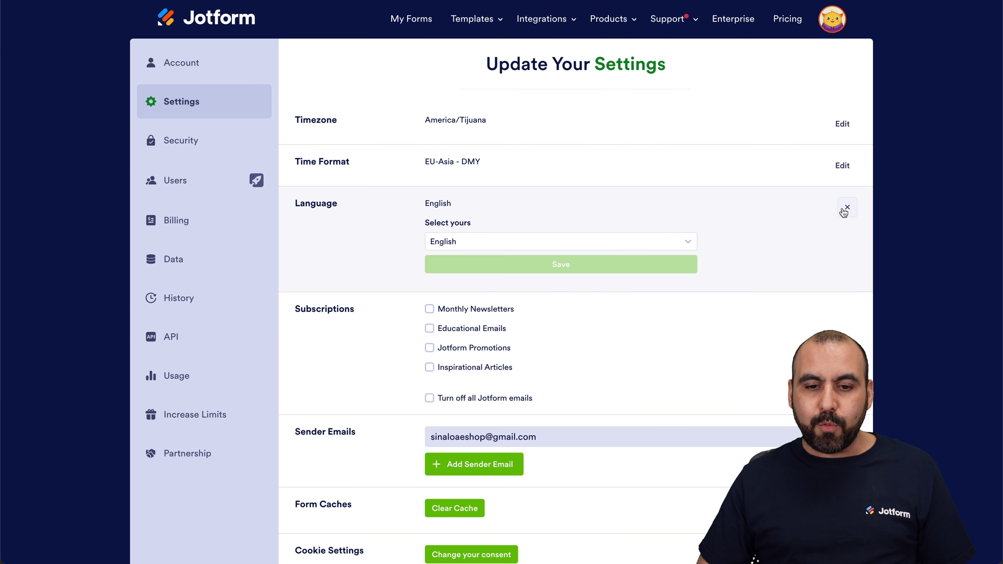
pyautogui.click(472, 245)
pyautogui.click(450, 354)
pyautogui.click(530, 267)
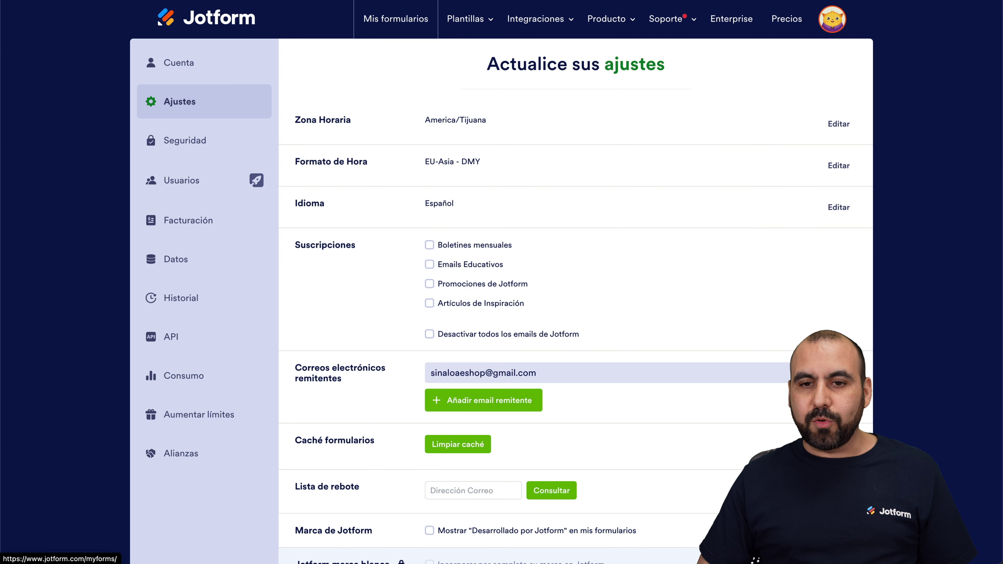
pyautogui.click(396, 18)
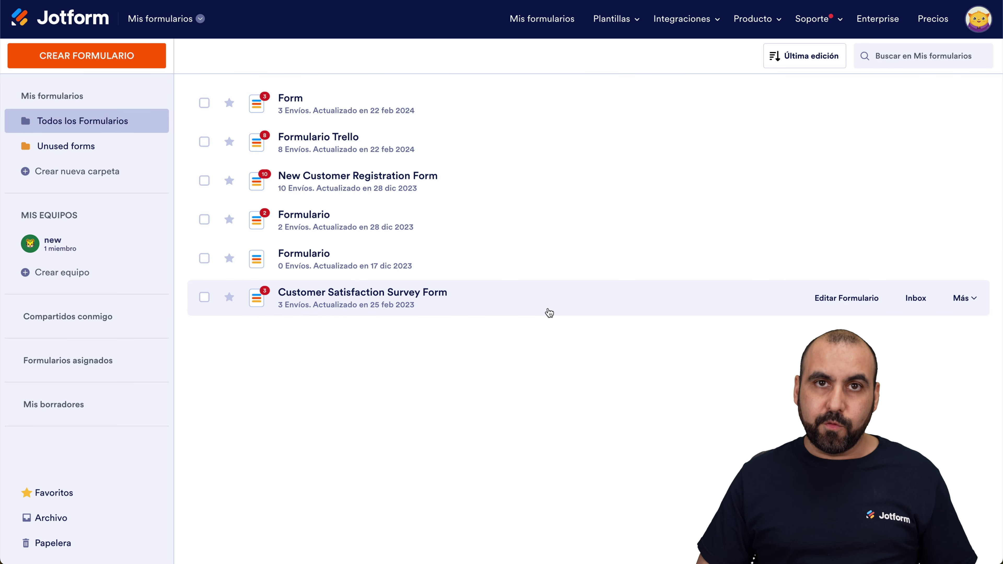
# Create a new classic form from scratch
pyautogui.click(114, 63)
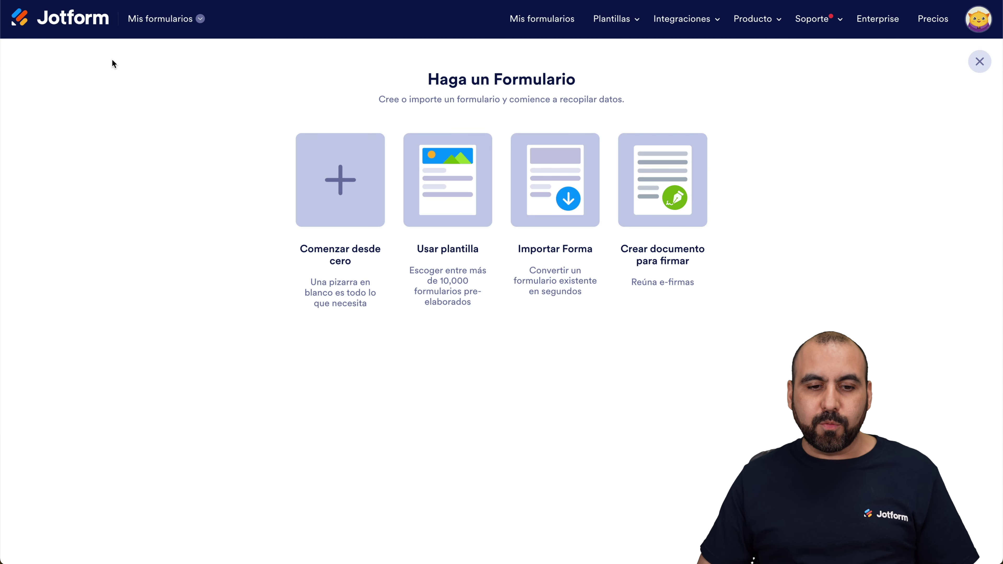
pyautogui.click(328, 169)
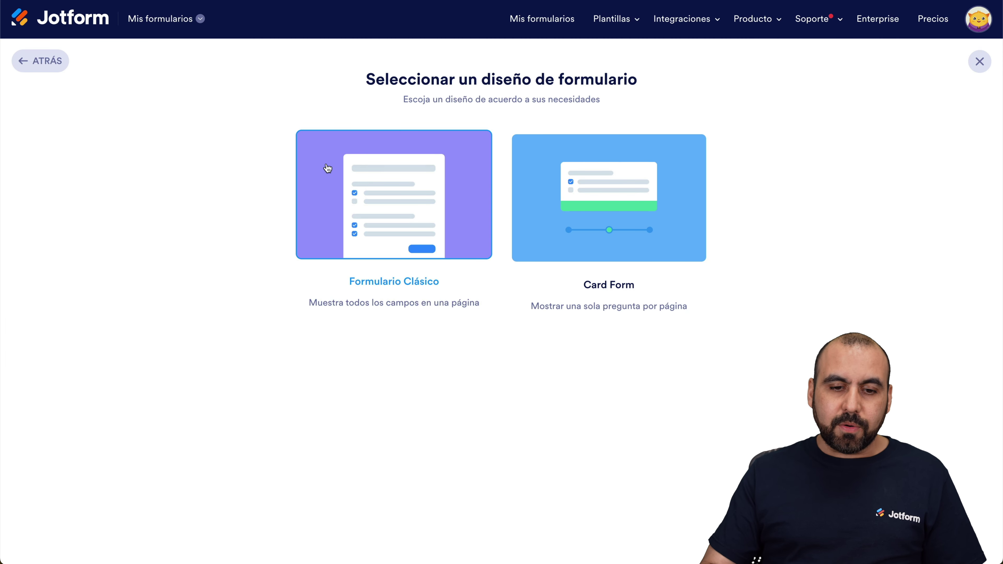
pyautogui.click(328, 169)
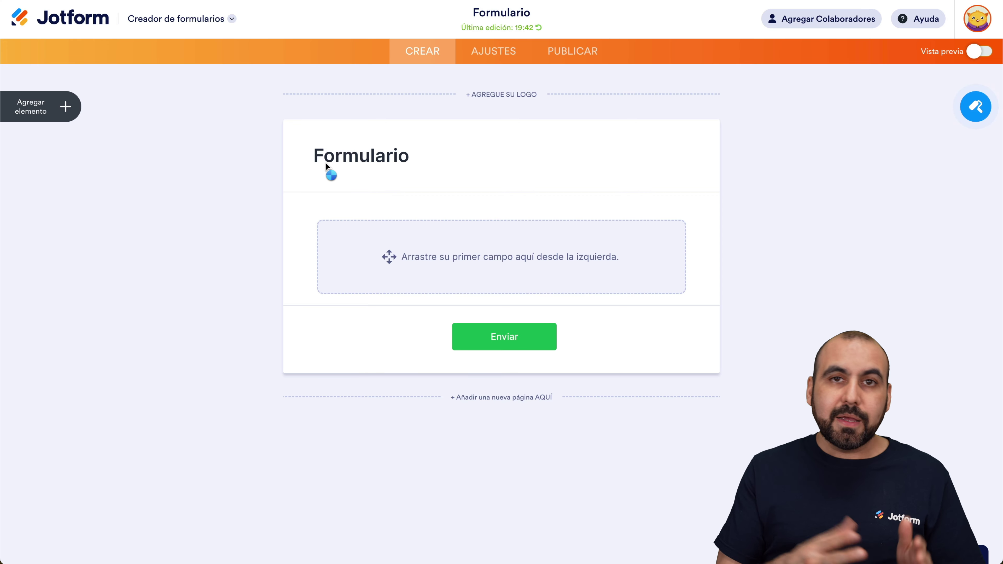
# Add Nombre completo and Email fields, then switch on Vista previa
pyautogui.click(66, 113)
pyautogui.click(76, 166)
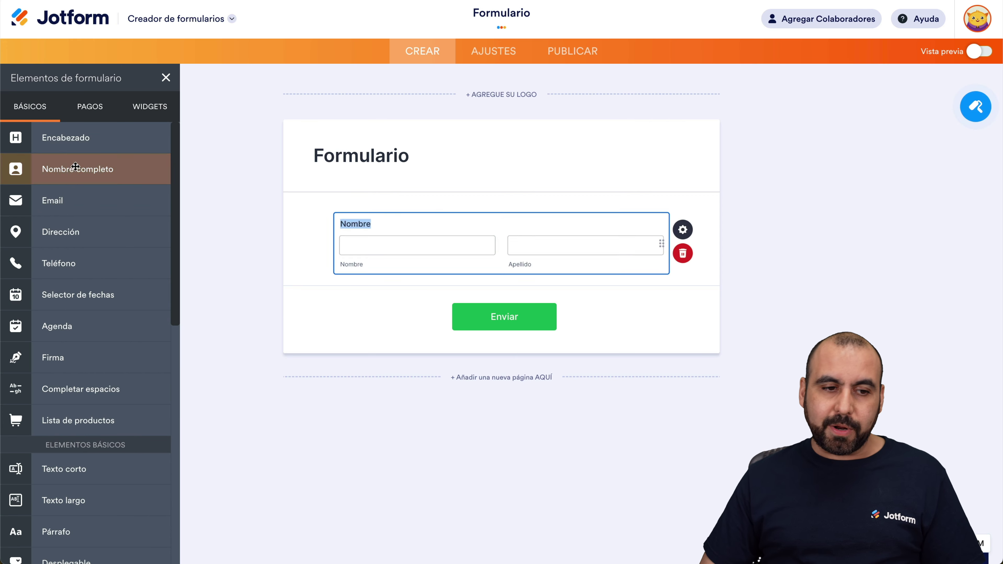
pyautogui.click(67, 200)
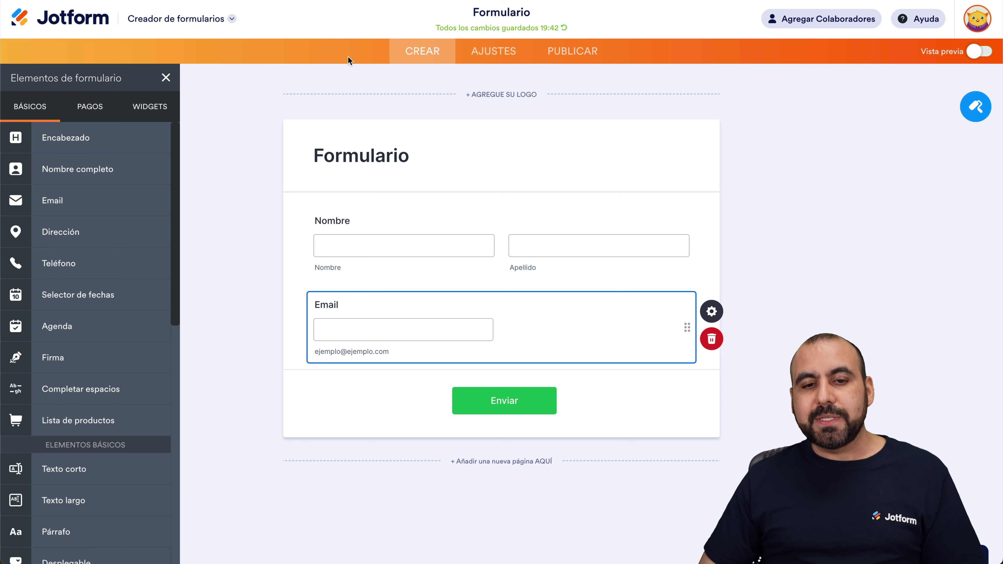
pyautogui.click(979, 52)
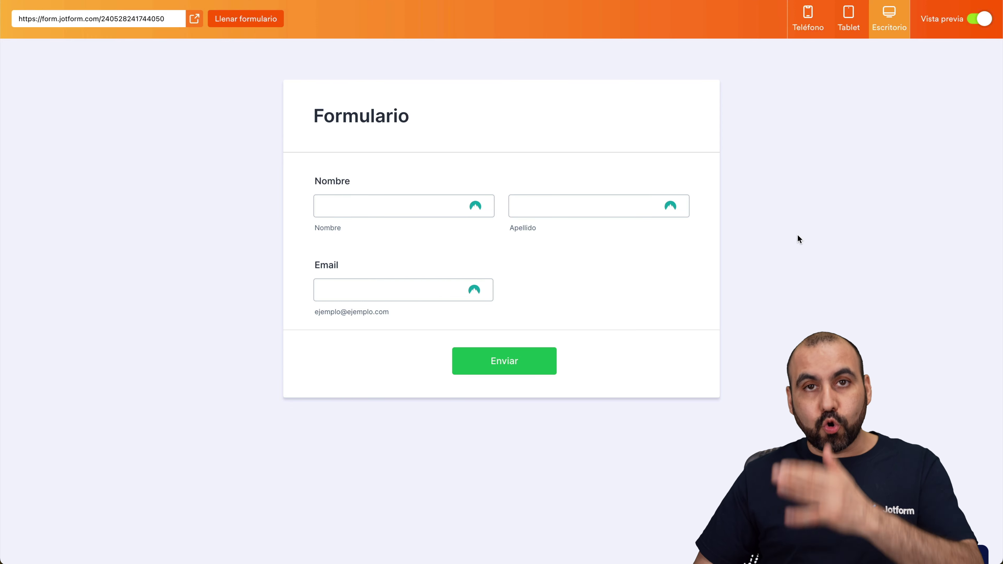
# Fill in a test first name, last name and e-mail address in the form preview
pyautogui.click(335, 209)
pyautogui.press('Tab')
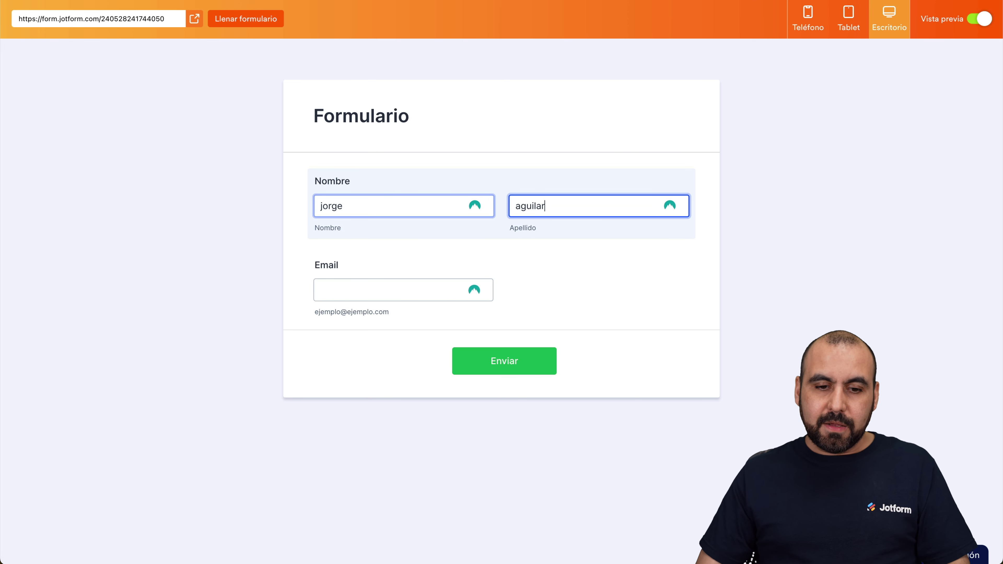
pyautogui.press('Tab')
pyautogui.write('test')
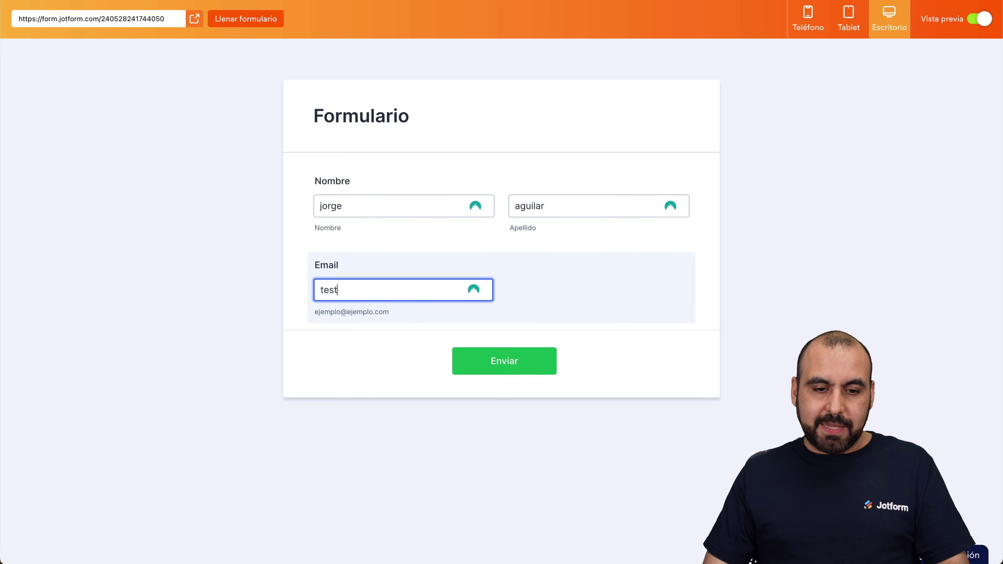
pyautogui.write('@test.com')
# Submit the test entry, dismiss the autofill prompt, and leave preview
pyautogui.click(479, 360)
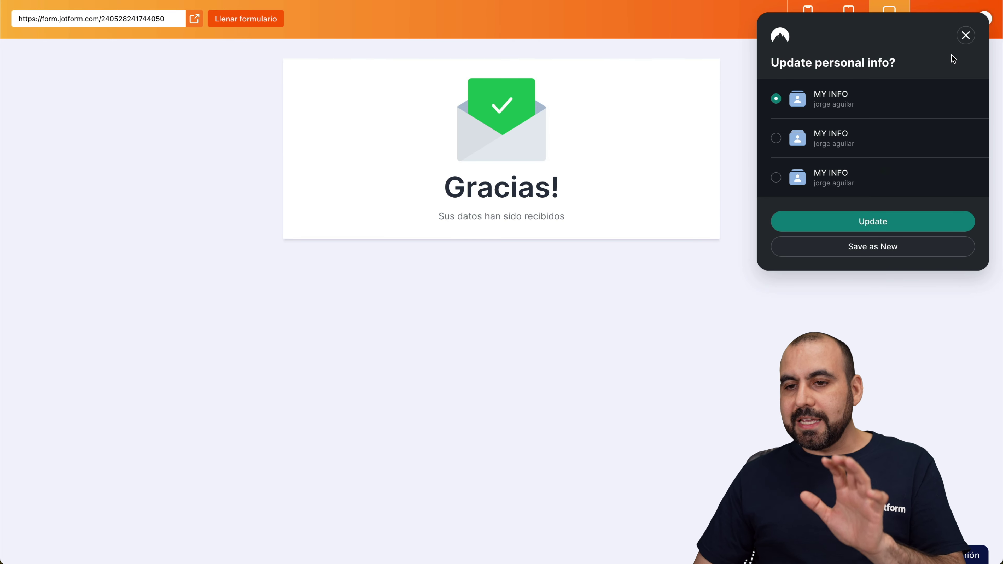
pyautogui.click(966, 37)
pyautogui.click(979, 28)
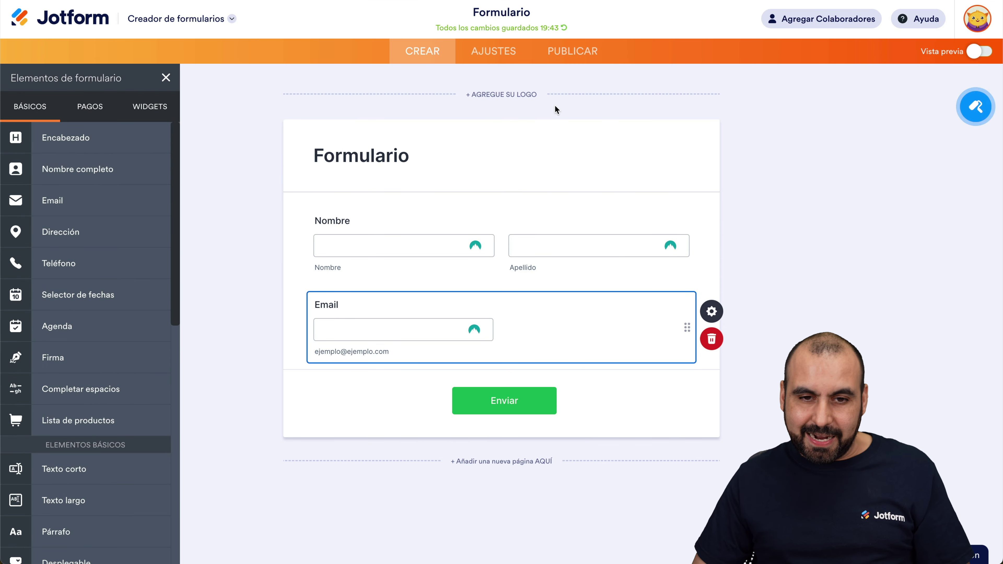
# Open the form's Integraciones settings and select the Zapier integration
pyautogui.click(500, 55)
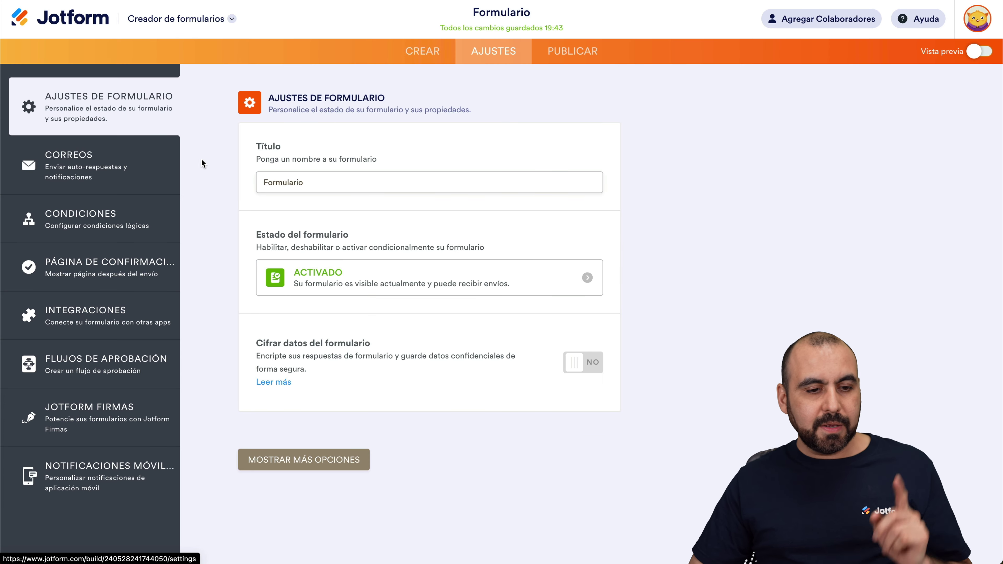
pyautogui.click(126, 308)
pyautogui.click(492, 134)
pyautogui.write('zapier')
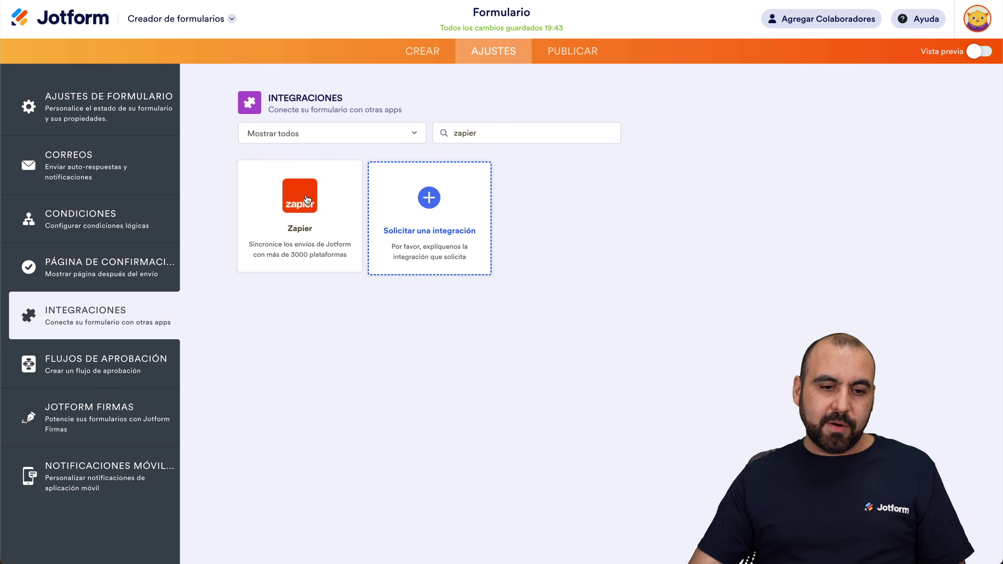
pyautogui.click(306, 195)
# Filter the Zapier templates by 'analy' and scroll to the Google Analytics 4 ones
pyautogui.scroll(-3, 387, 293)
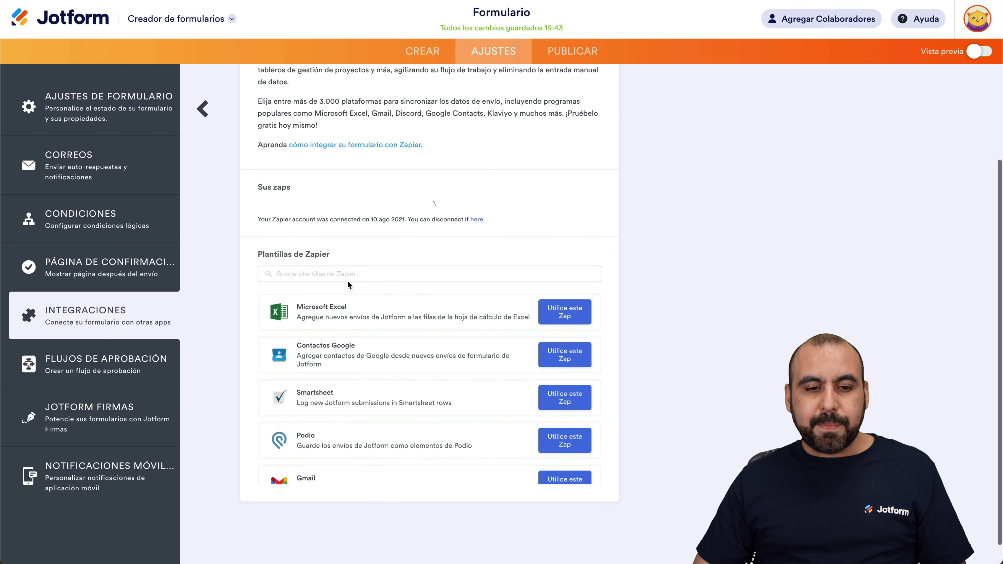
pyautogui.click(321, 286)
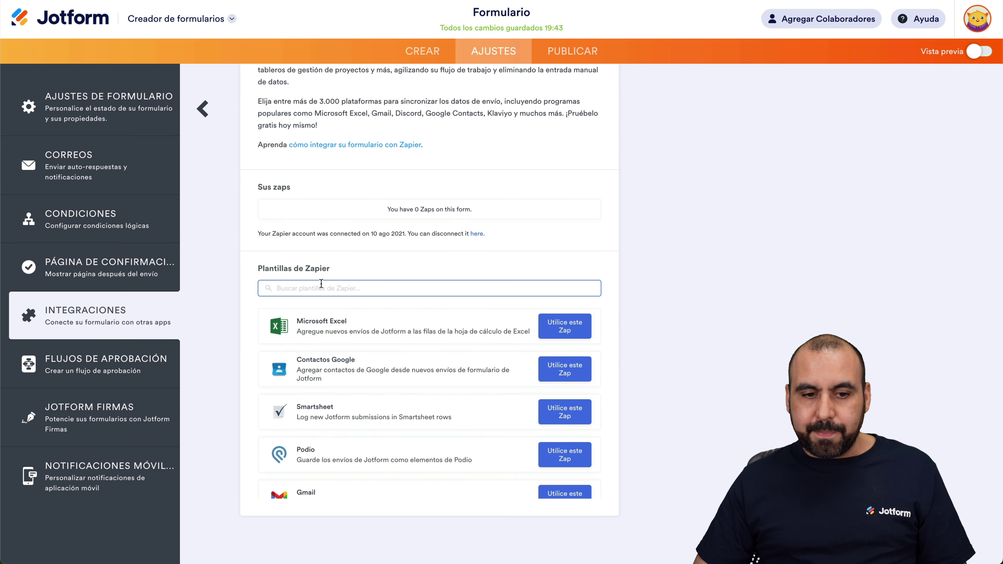
pyautogui.write('ana')
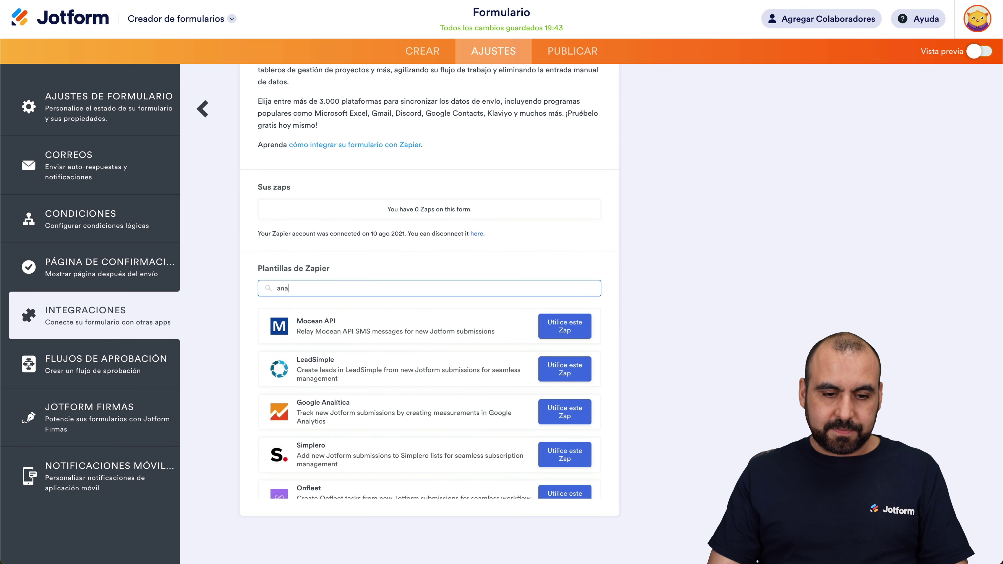
pyautogui.write('ly')
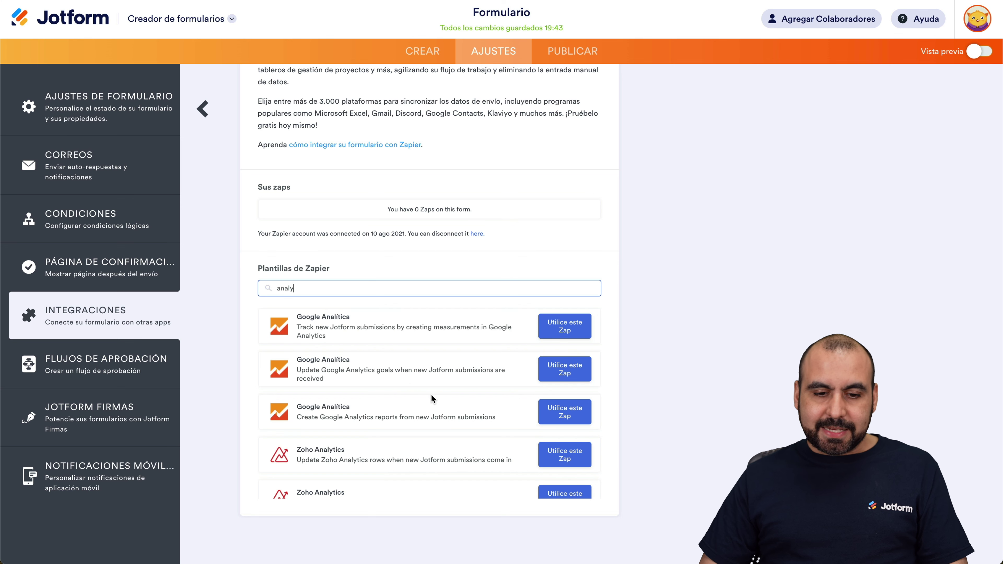
pyautogui.scroll(-3, 440, 412)
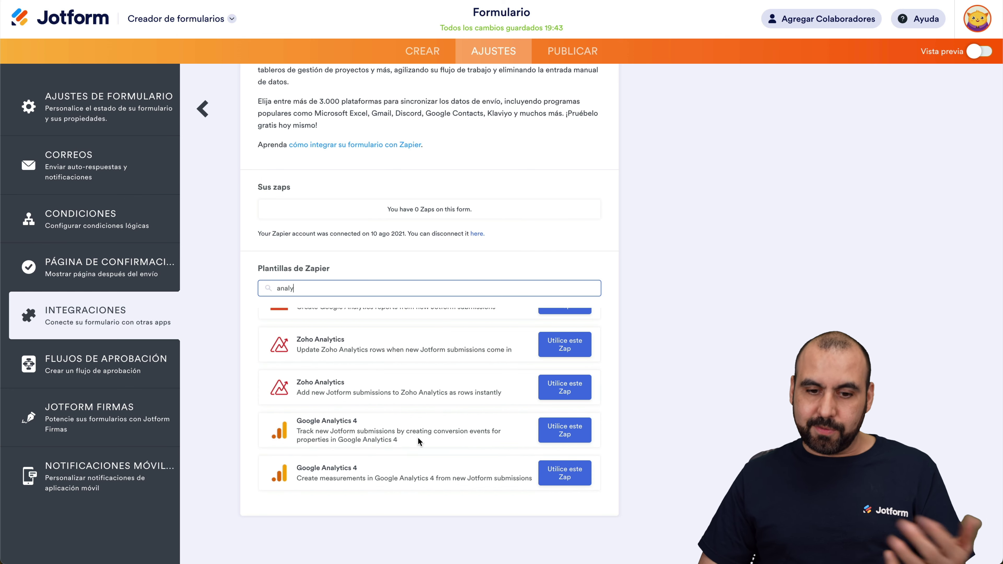
# Start the GA4 conversion-event template with the Jotform account and Formulario as trigger
pyautogui.click(560, 431)
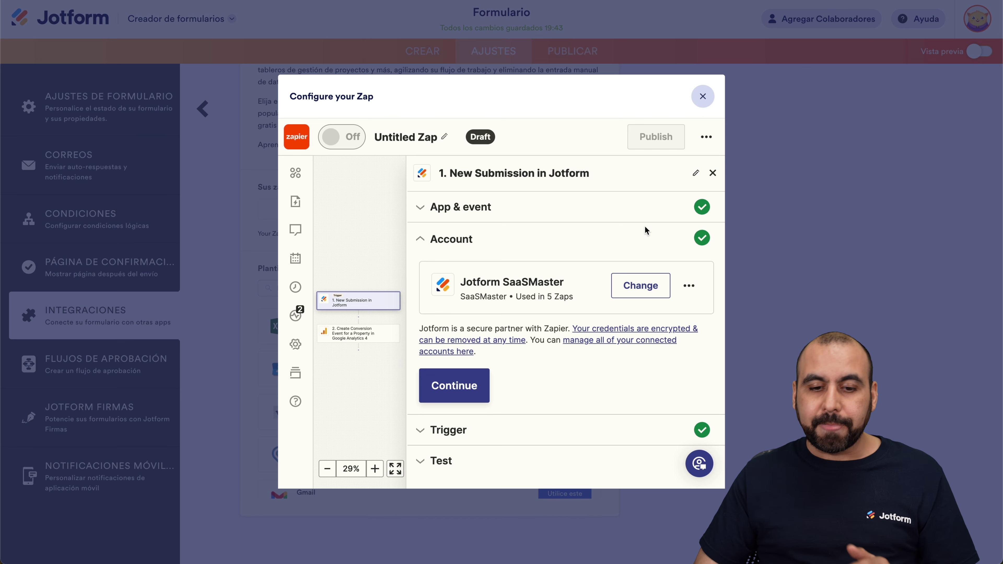
pyautogui.click(462, 393)
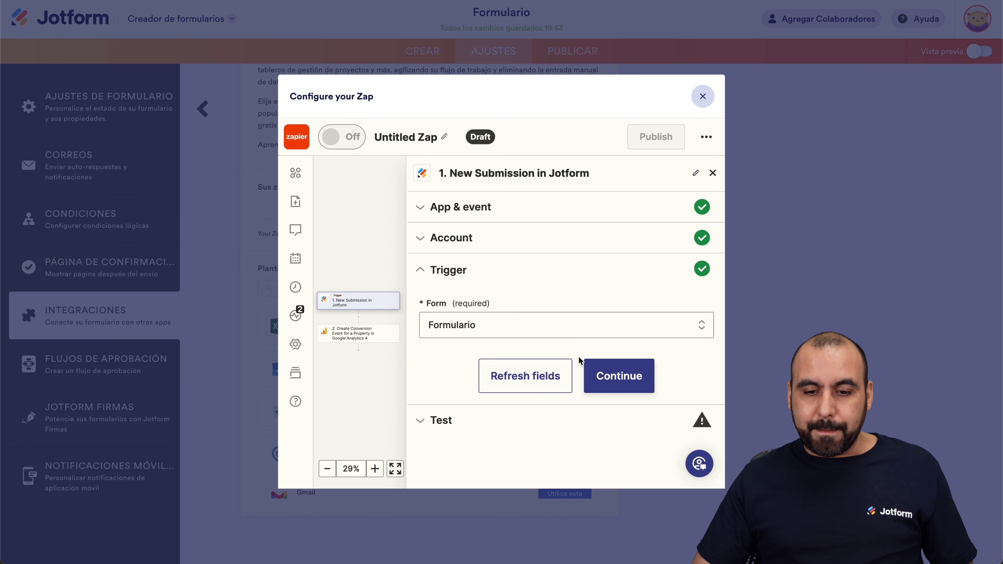
pyautogui.click(620, 375)
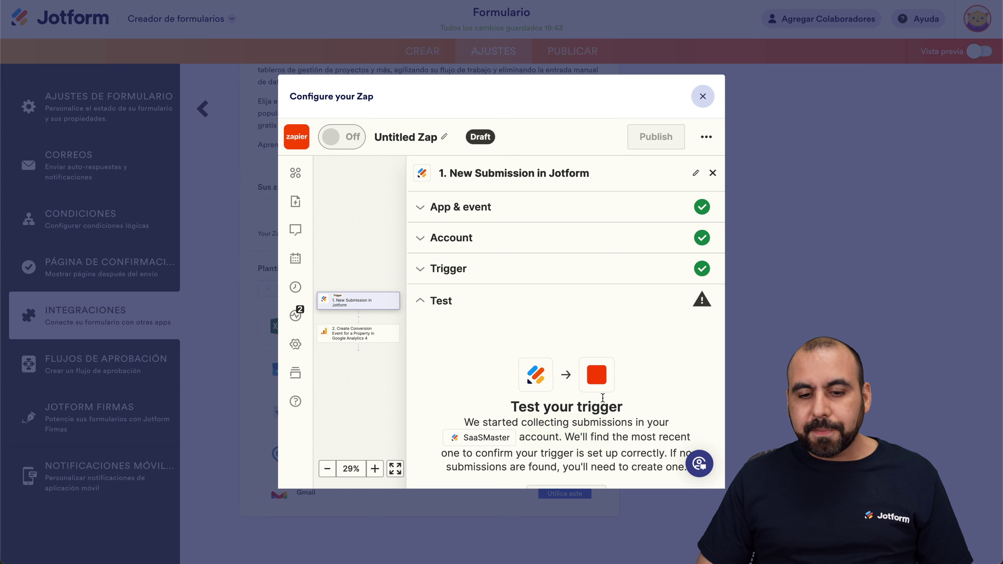
# Test the trigger, loading Submission A, and continue to step 2
pyautogui.click(600, 415)
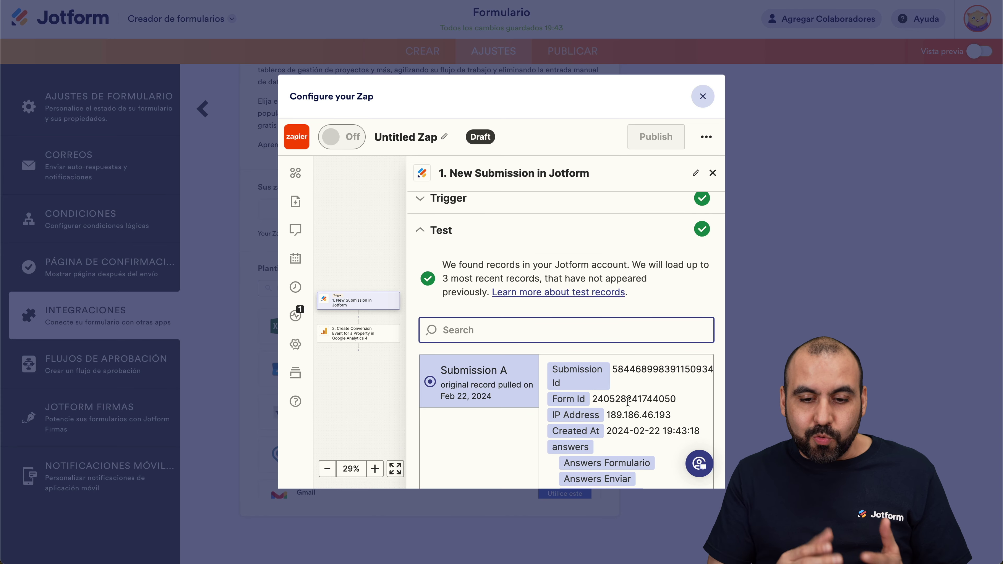
pyautogui.scroll(-3, 628, 402)
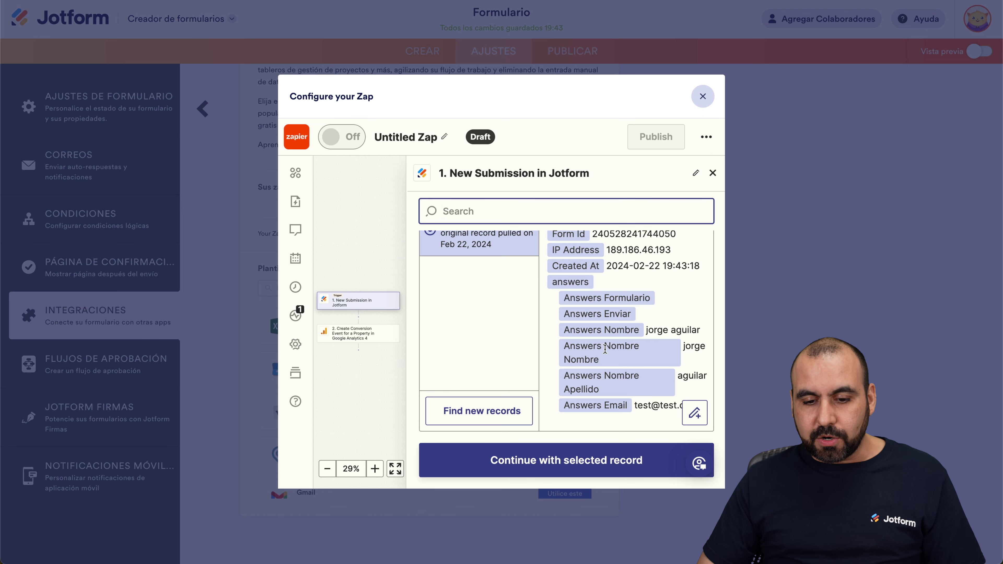
pyautogui.click(592, 450)
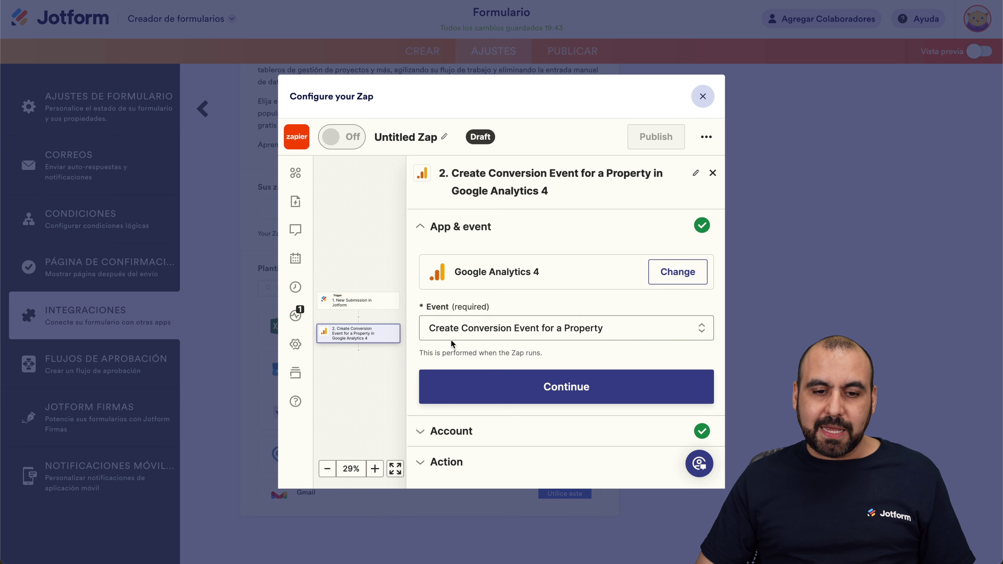
# Confirm the Google Analytics 4 app, event and connected account to reach the Action fields
pyautogui.click(533, 395)
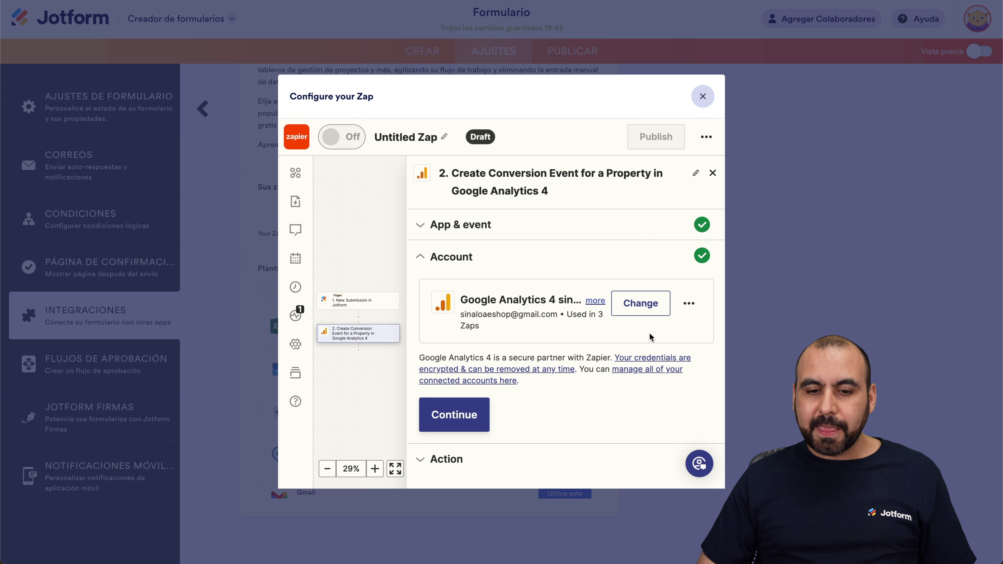
pyautogui.click(457, 411)
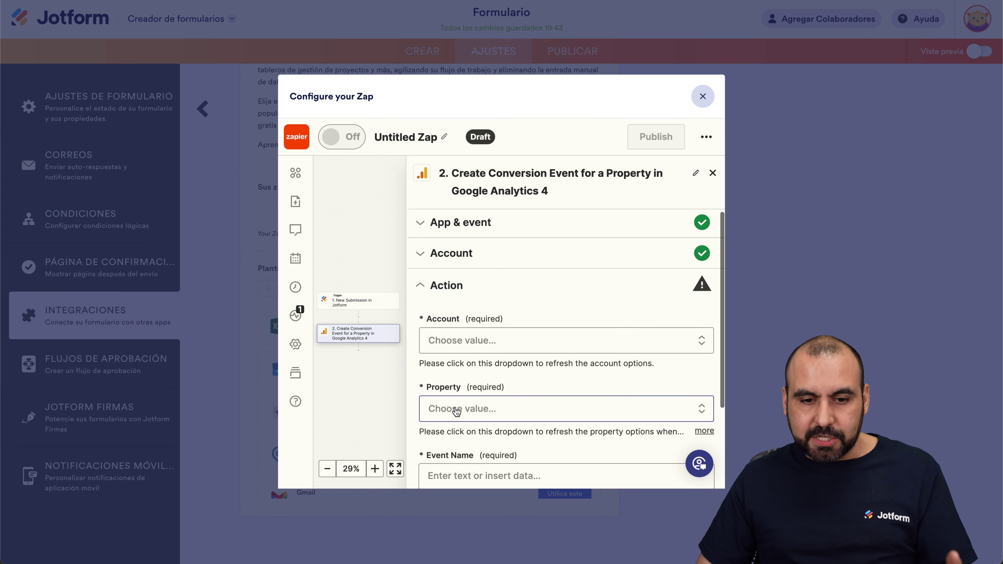
pyautogui.scroll(-3, 457, 411)
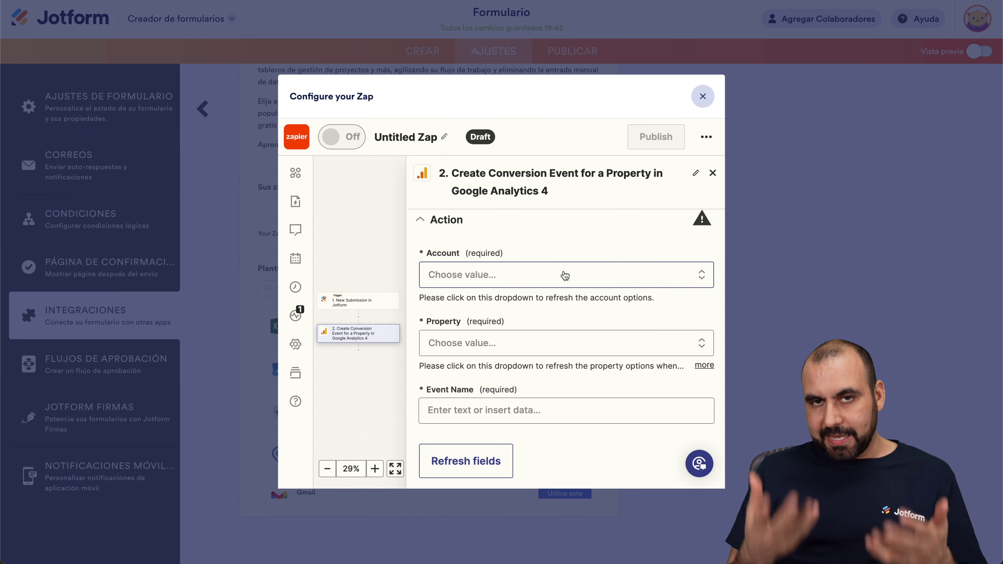
pyautogui.click(565, 276)
# Select SaaS Master as the GA4 account and saasmasternet as the property
pyautogui.write('saas')
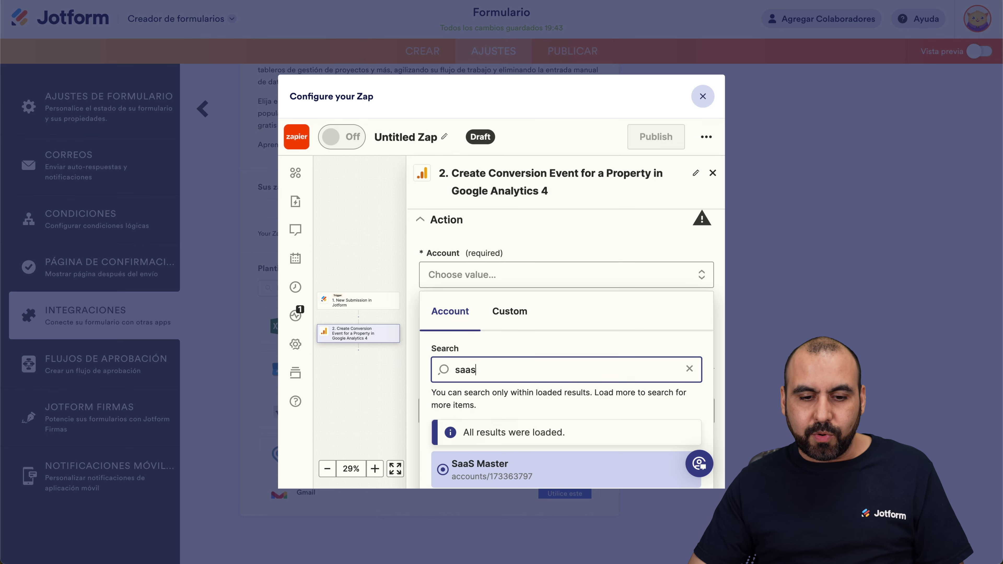
pyautogui.scroll(-2, 517, 435)
pyautogui.click(518, 432)
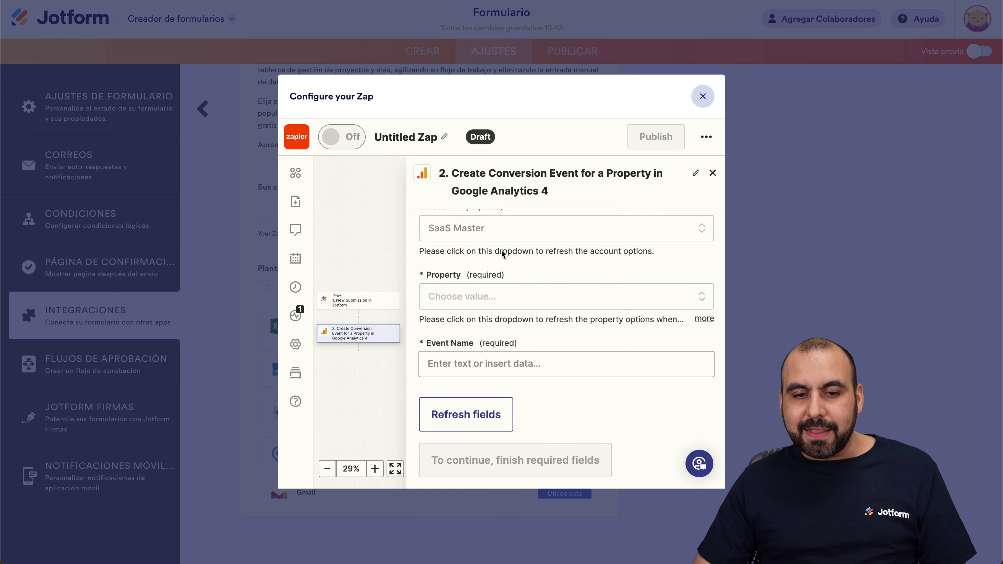
pyautogui.scroll(1, 497, 247)
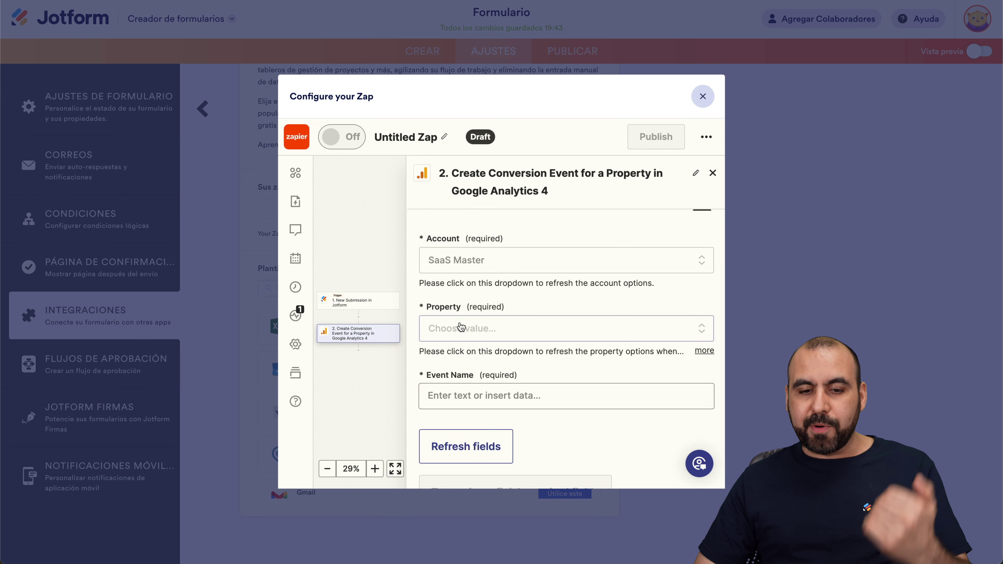
pyautogui.click(469, 334)
pyautogui.write('saas')
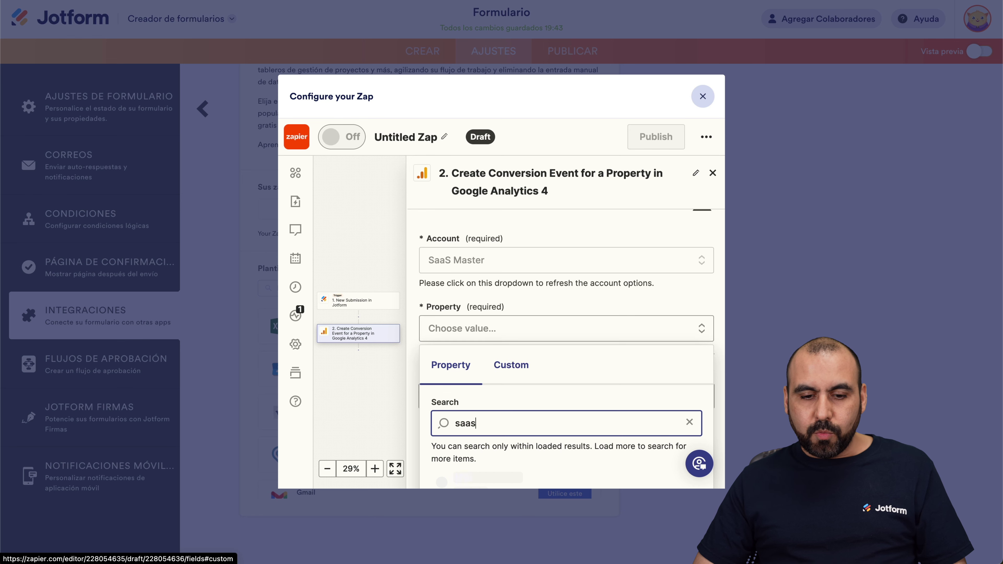
pyautogui.scroll(-3, 490, 366)
pyautogui.click(522, 462)
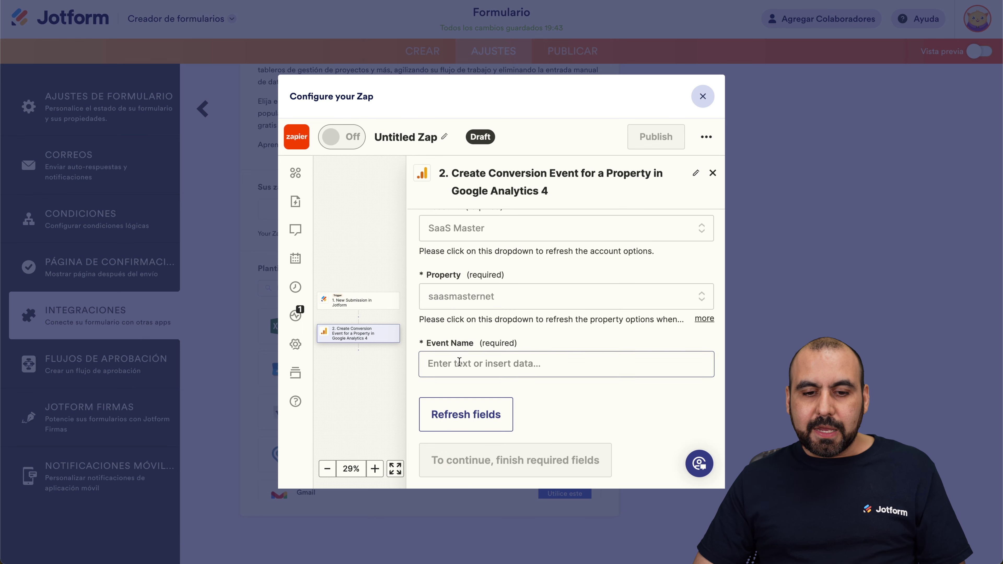
# Map the Jotform Submission Id into Event Name and continue to testing
pyautogui.click(475, 355)
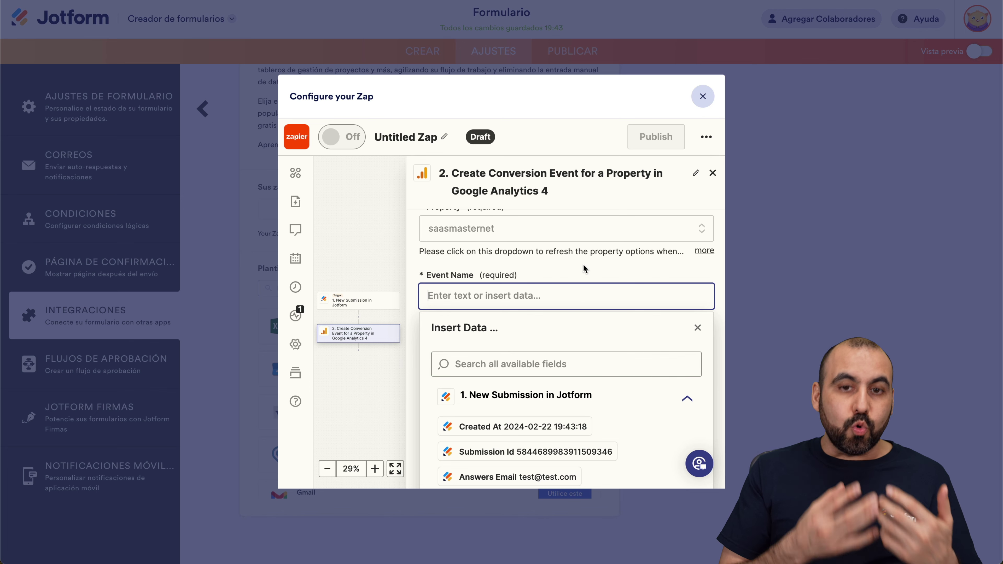
pyautogui.scroll(-3, 583, 264)
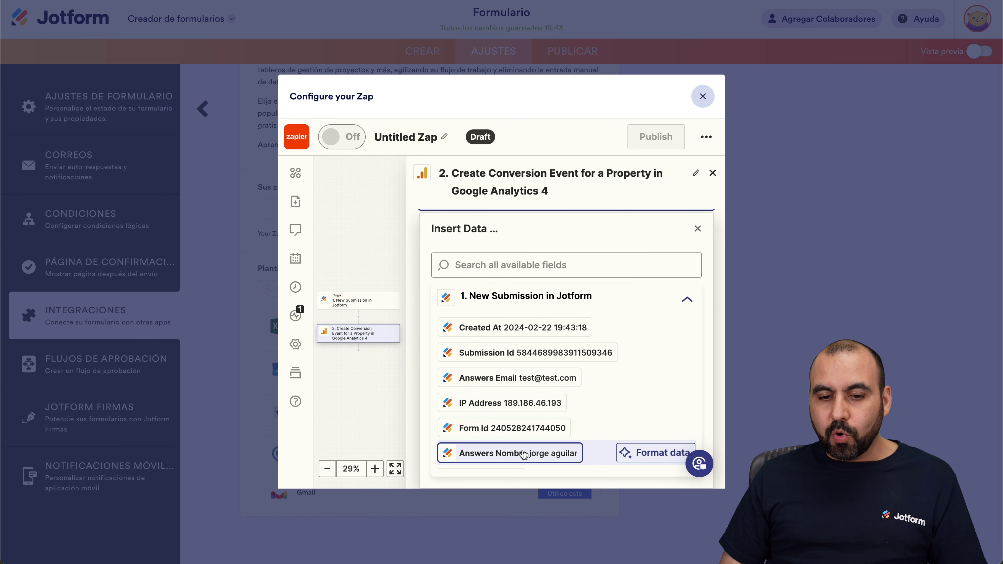
pyautogui.click(518, 357)
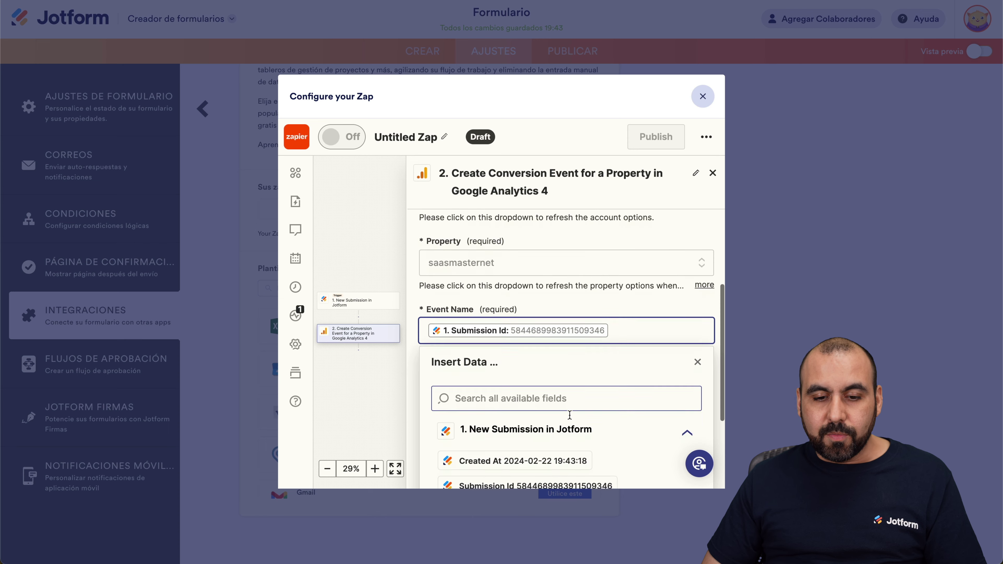
pyautogui.scroll(-2, 517, 354)
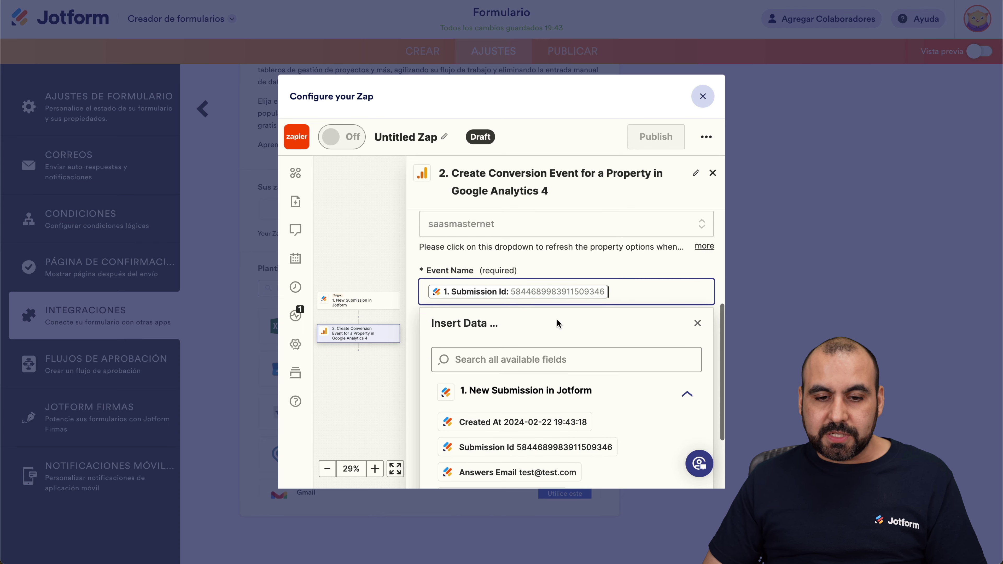
pyautogui.click(537, 266)
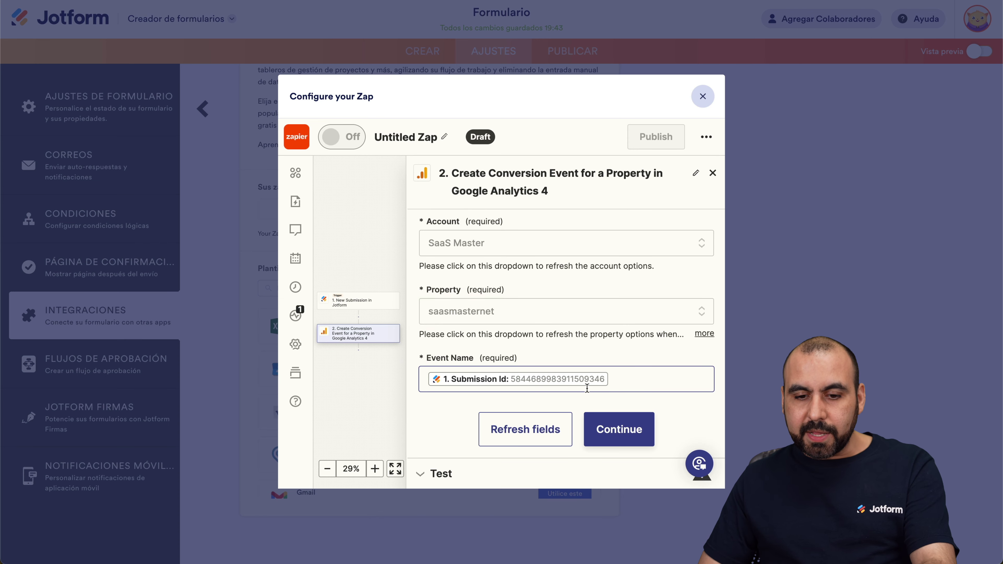
pyautogui.click(613, 415)
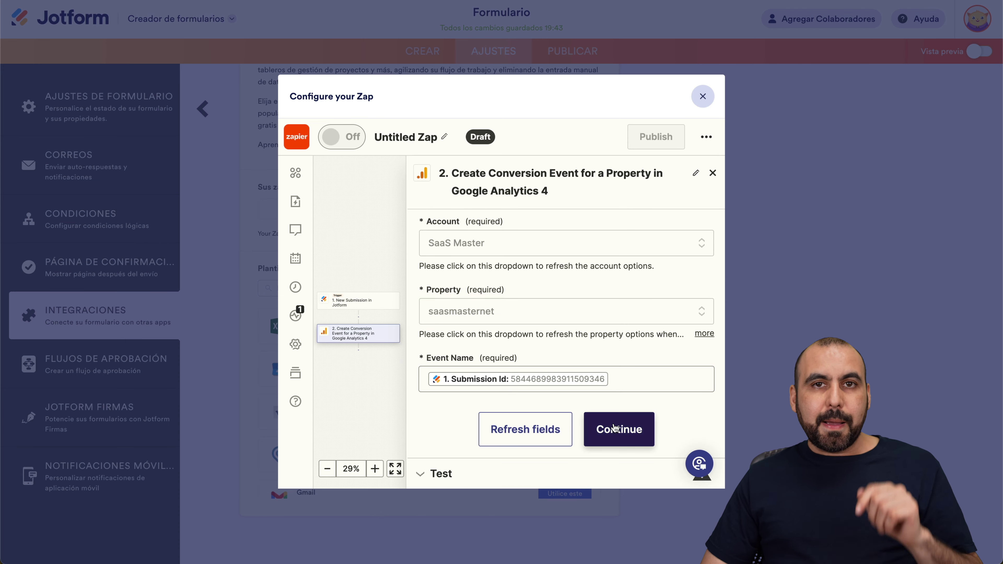
pyautogui.scroll(-3, 616, 430)
# Send a test conversion event to the saasmasternet GA4 property
pyautogui.click(559, 458)
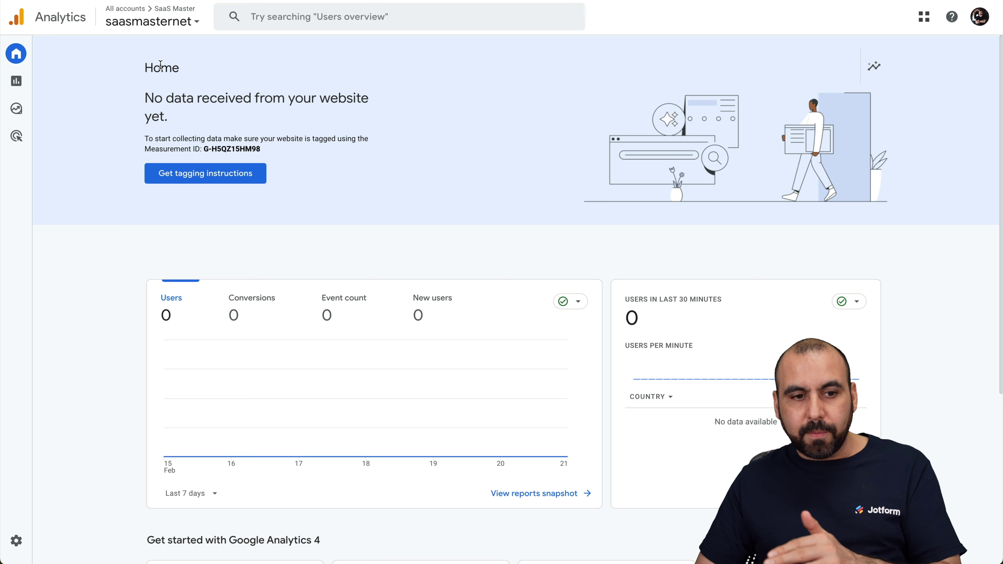
pyautogui.click(16, 541)
pyautogui.scroll(-5, 244, 295)
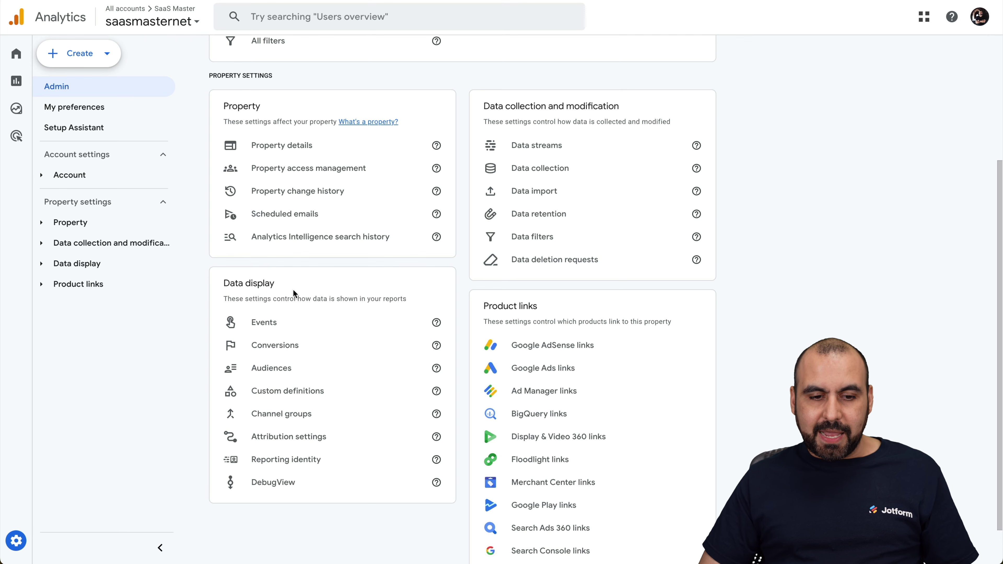
pyautogui.click(285, 350)
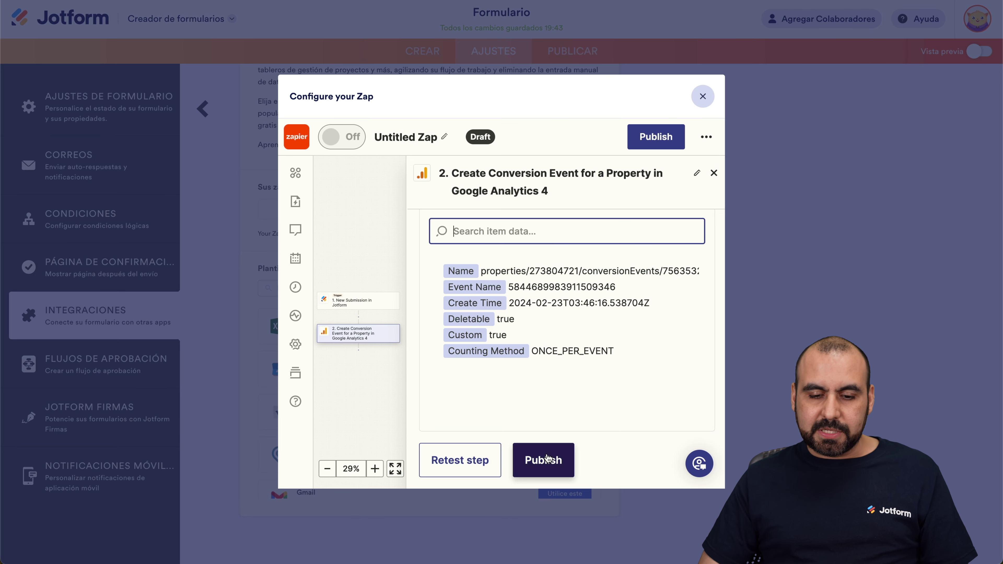
pyautogui.click(547, 459)
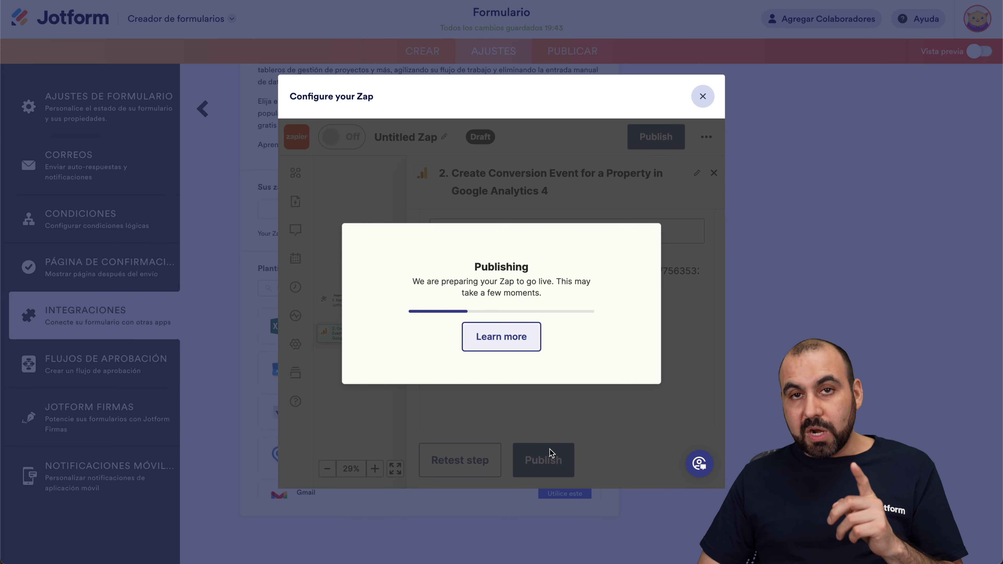
# Dismiss the 'Zap published' notice and close the Configure your Zap dialog
pyautogui.click(659, 148)
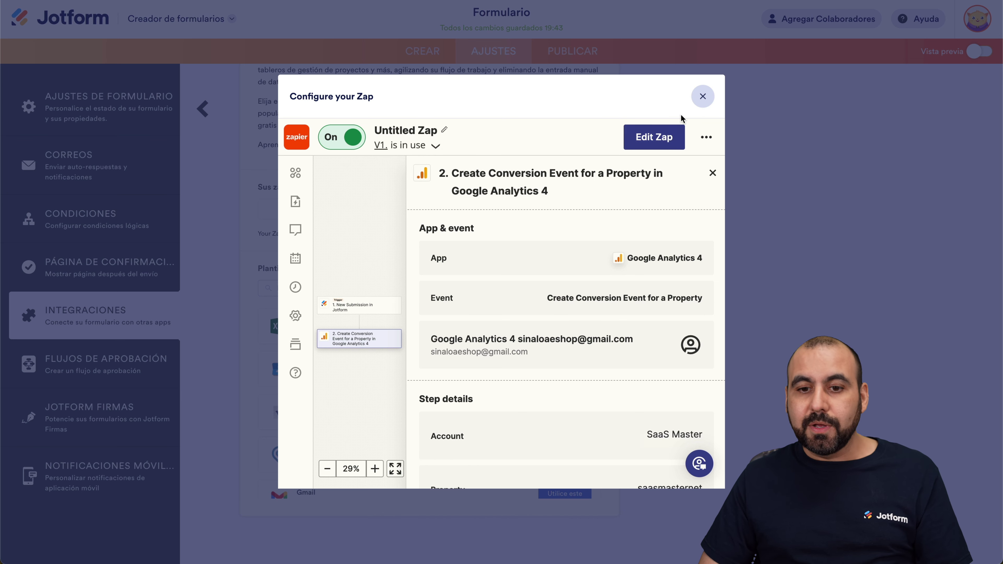
pyautogui.click(704, 98)
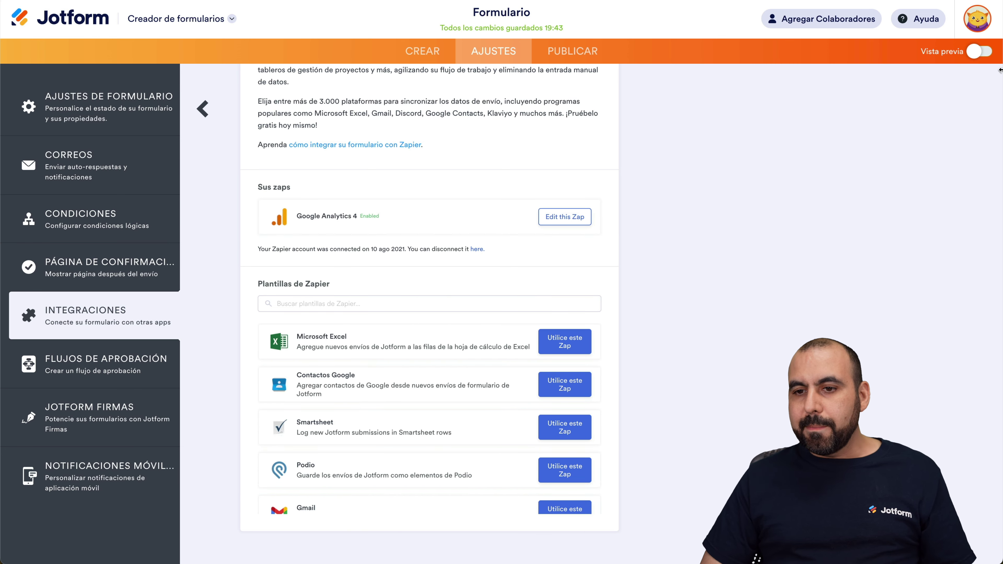
# In Vista previa, enter a test first name, last name and e-mail, then submit the form
pyautogui.click(979, 52)
pyautogui.click(363, 205)
pyautogui.press('Tab')
pyautogui.press('Tab')
pyautogui.write('test')
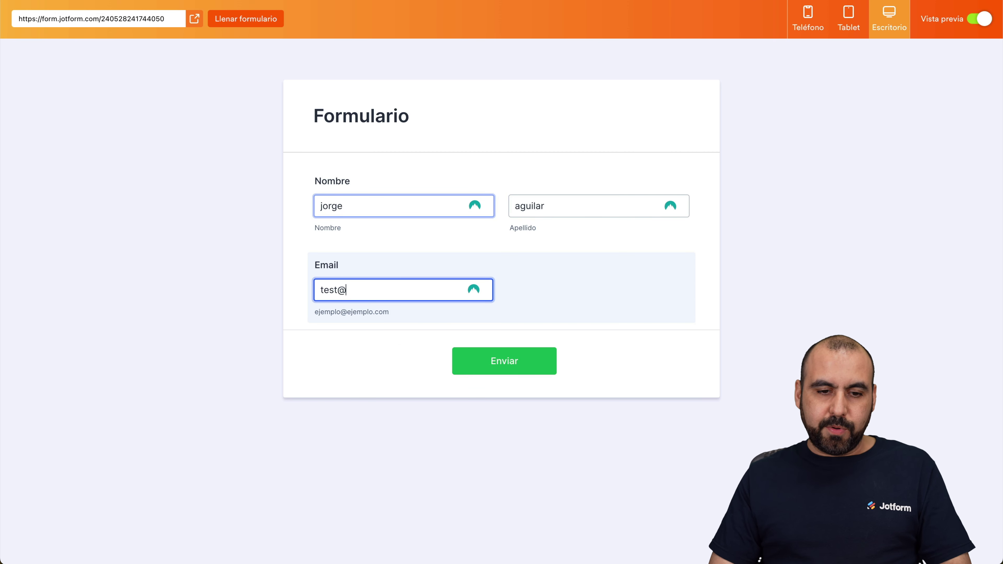
pyautogui.write('@test.com')
pyautogui.press('Return')
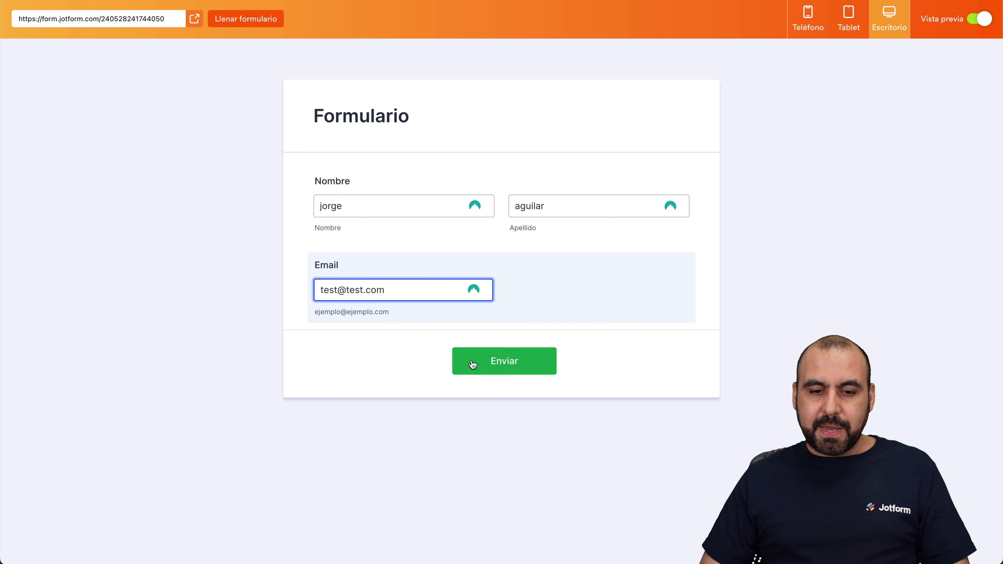